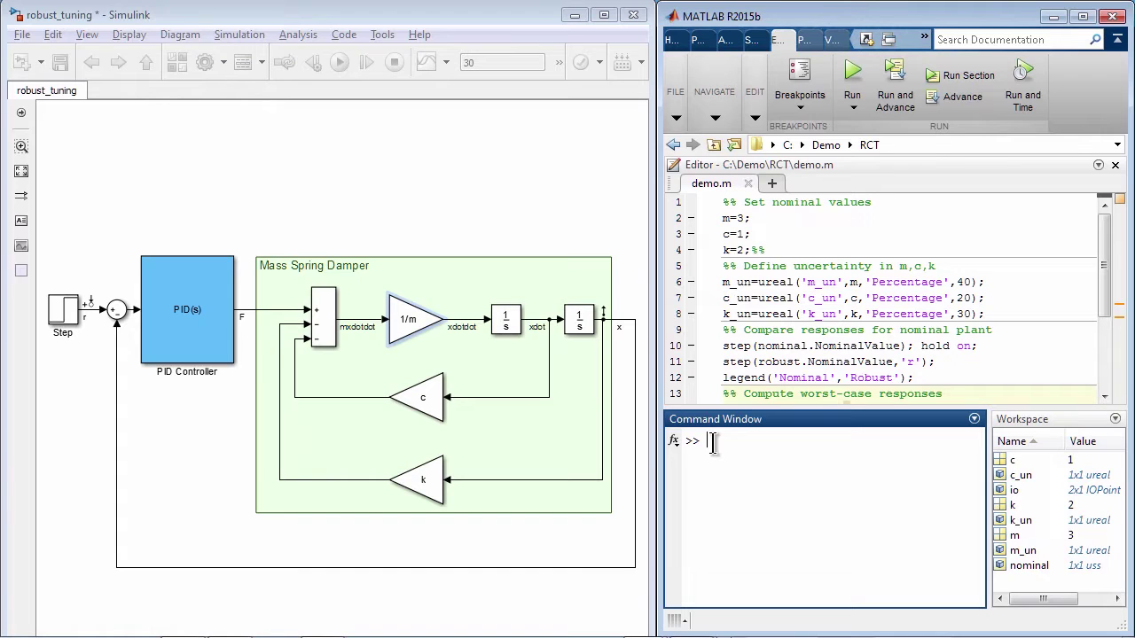
Step: Give the 1/m gain block a custom block linearization of 1/m_un
{"action": "left_click", "coordinate": [802, 233]}
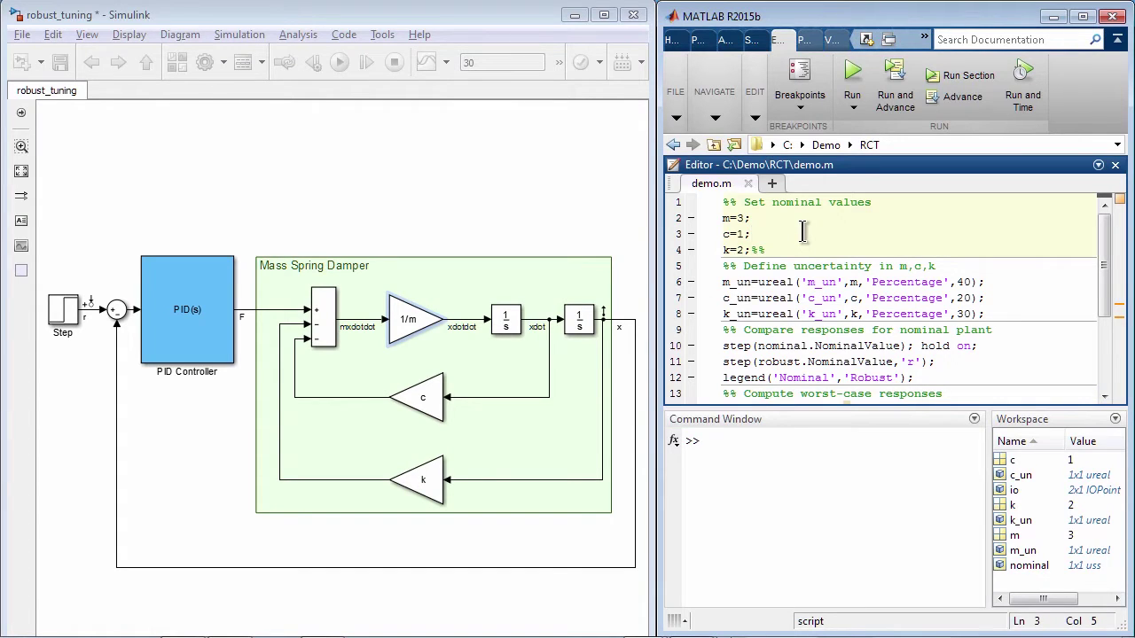
{"action": "left_click", "coordinate": [1002, 298]}
{"action": "left_click", "coordinate": [502, 298]}
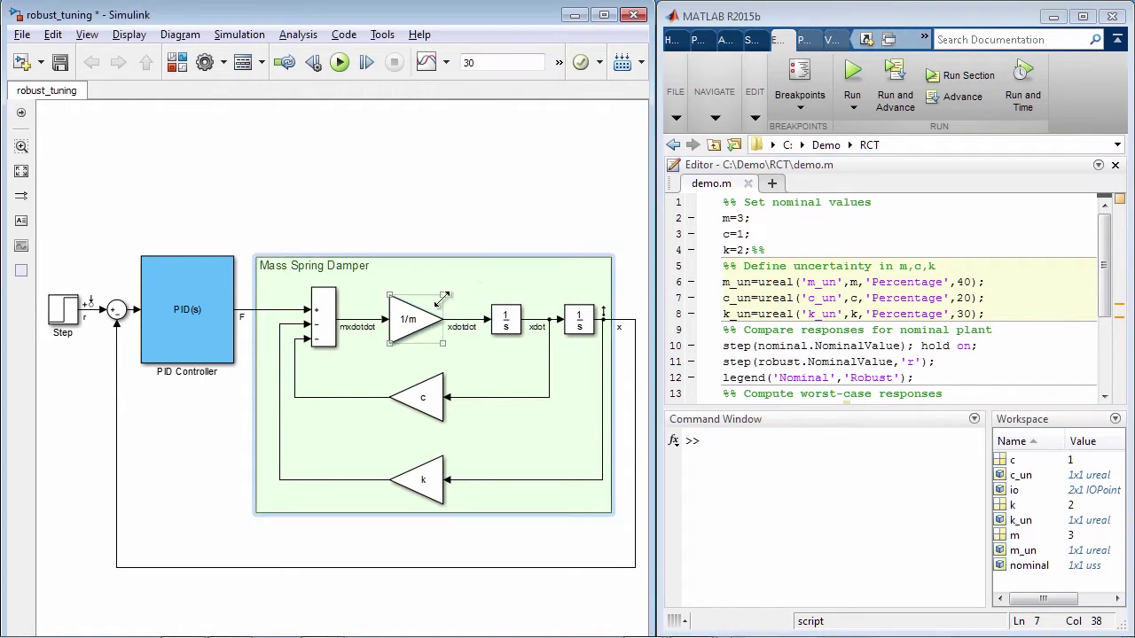
{"action": "right_click", "coordinate": [417, 317]}
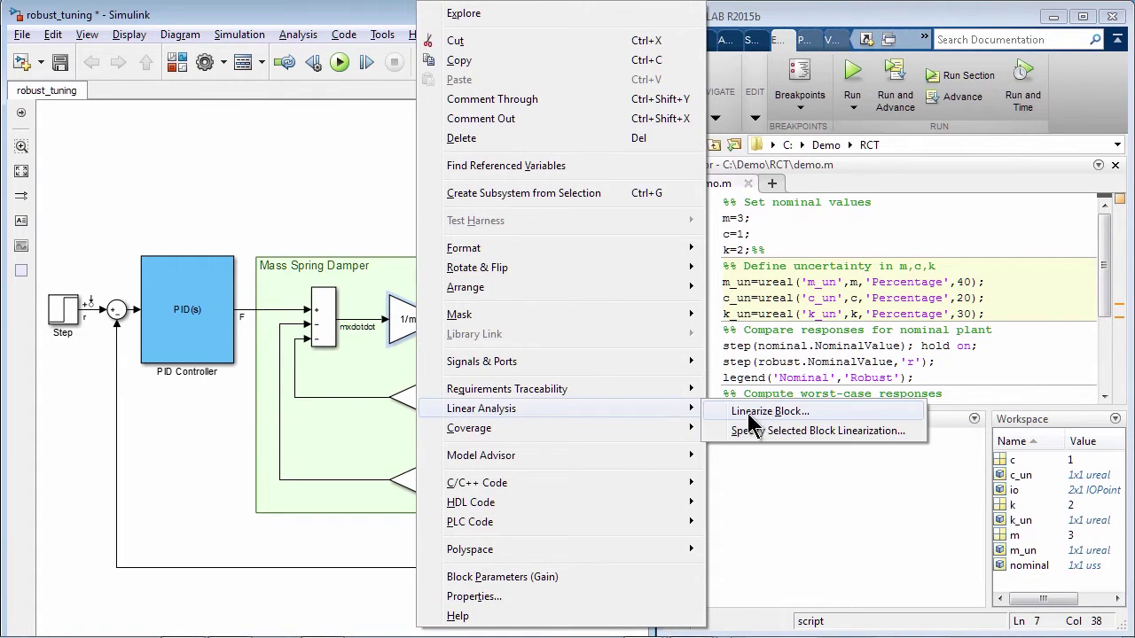
{"action": "left_click", "coordinate": [756, 428]}
{"action": "left_click", "coordinate": [496, 293]}
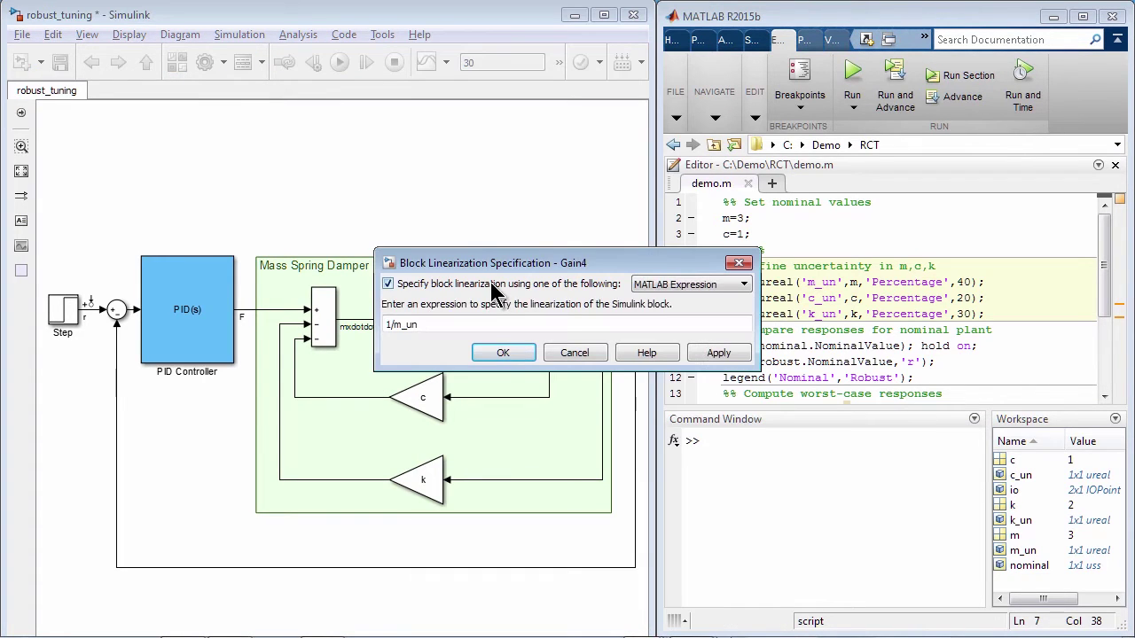
{"action": "left_click", "coordinate": [503, 353]}
Step: Give the c and k gain blocks uncertain linearizations c_un and k_un
{"action": "right_click", "coordinate": [434, 407]}
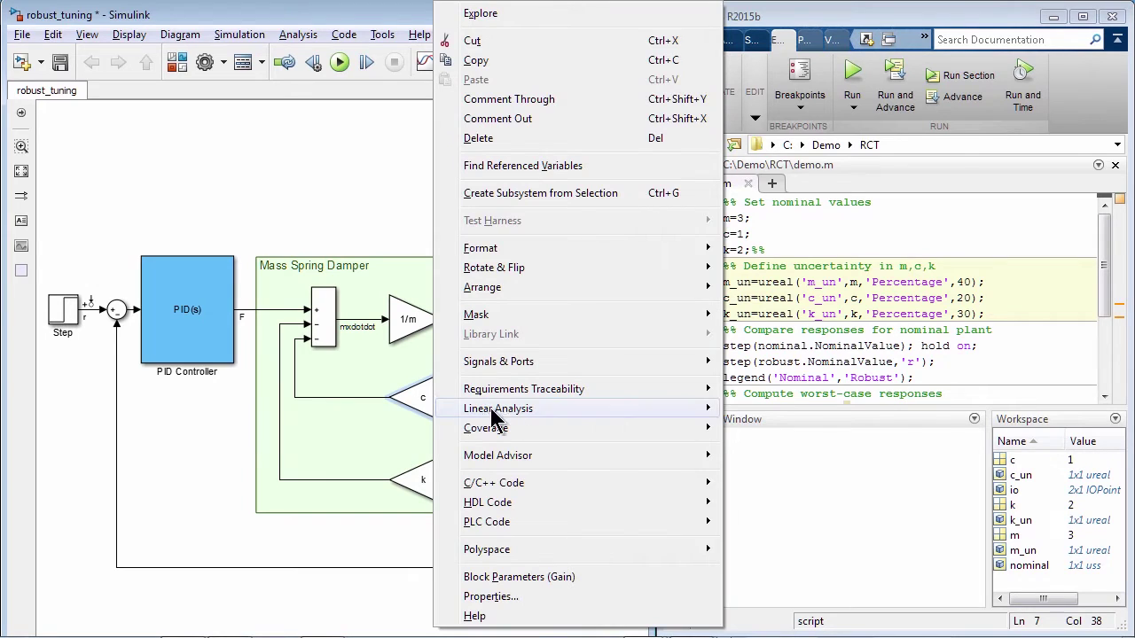
{"action": "left_click", "coordinate": [791, 430]}
{"action": "left_click", "coordinate": [549, 286]}
{"action": "left_click", "coordinate": [503, 353]}
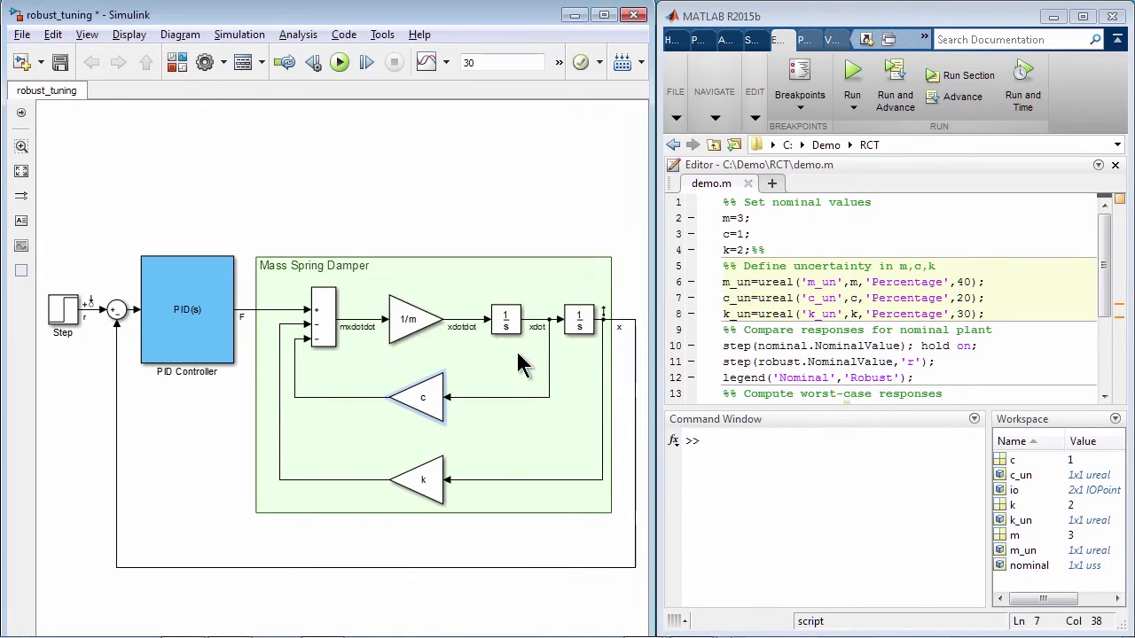
{"action": "right_click", "coordinate": [432, 471]}
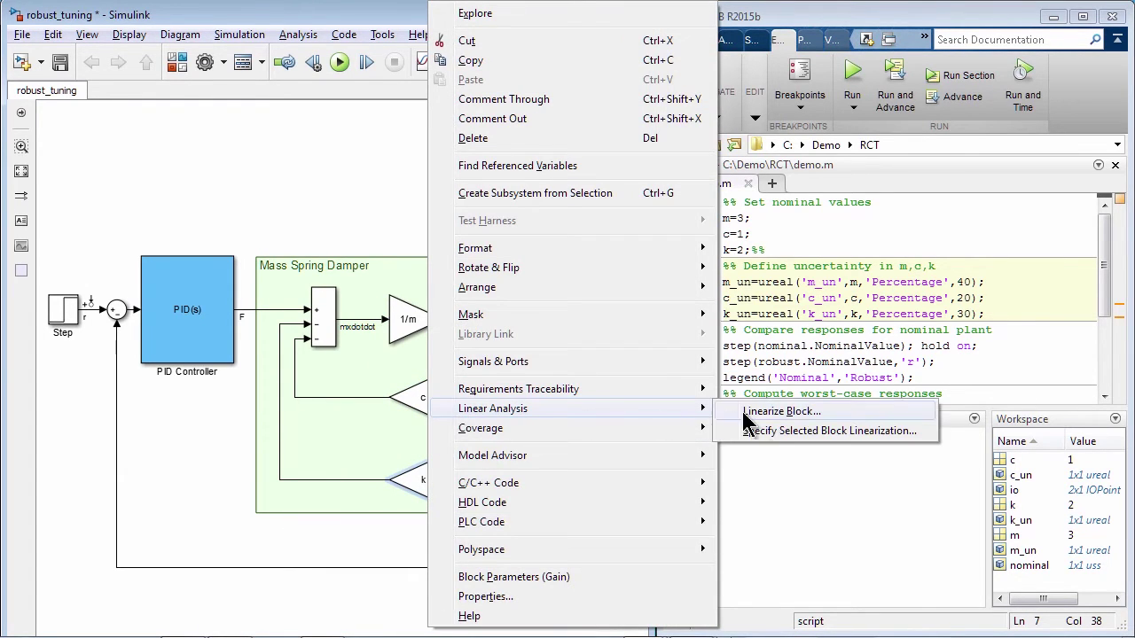
{"action": "left_click", "coordinate": [700, 429]}
{"action": "left_click", "coordinate": [522, 351]}
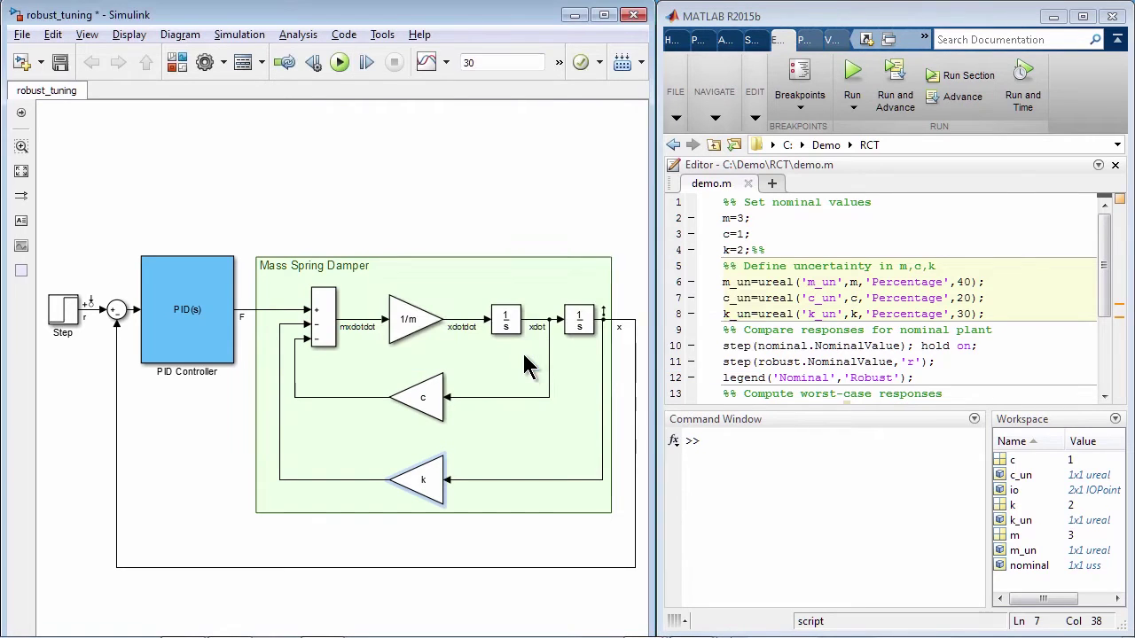
{"action": "left_click", "coordinate": [375, 178]}
{"action": "left_click", "coordinate": [293, 37]}
{"action": "mouse_move", "coordinate": [337, 197]}
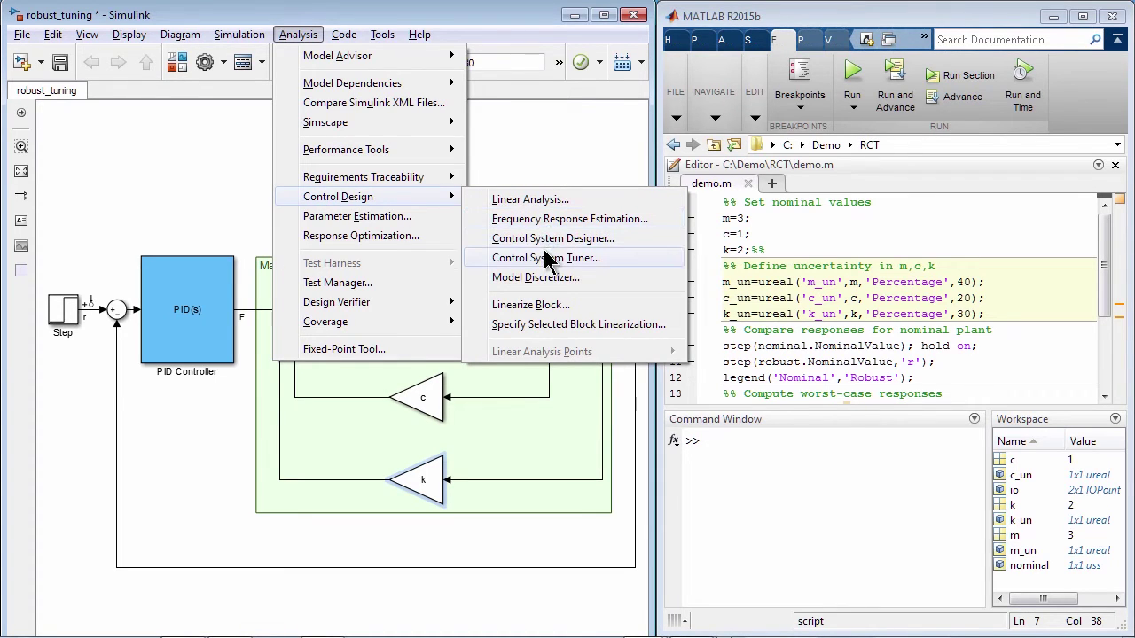
Step: Launch Control System Tuner for robust_tuning, maximized, with its tuning tools displayed
{"action": "left_click", "coordinate": [547, 259]}
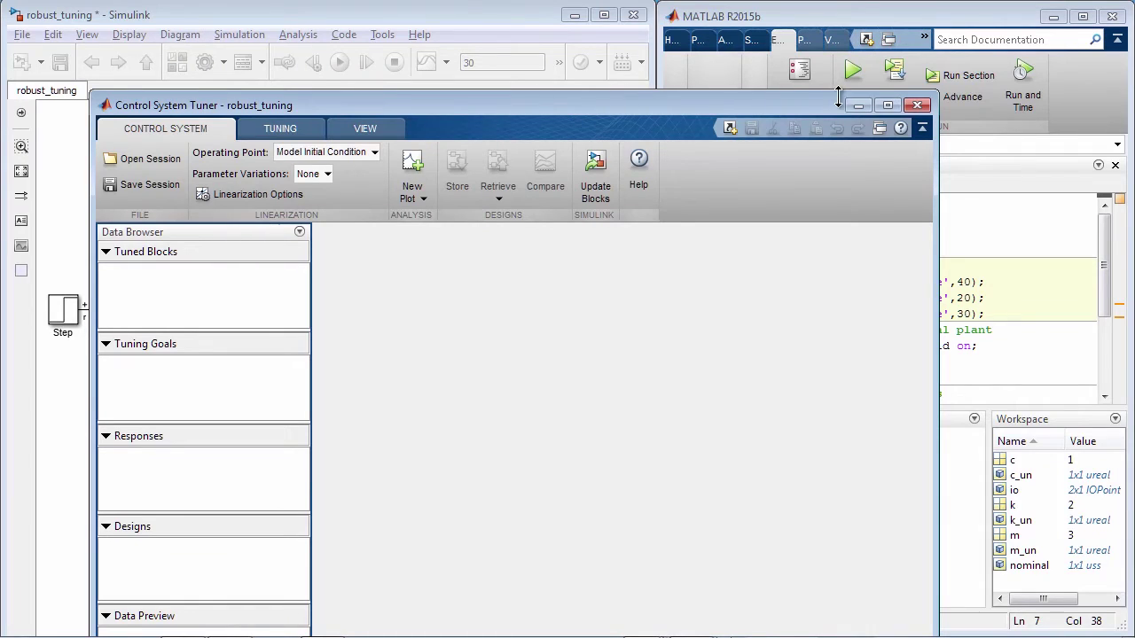
{"action": "left_click", "coordinate": [888, 104]}
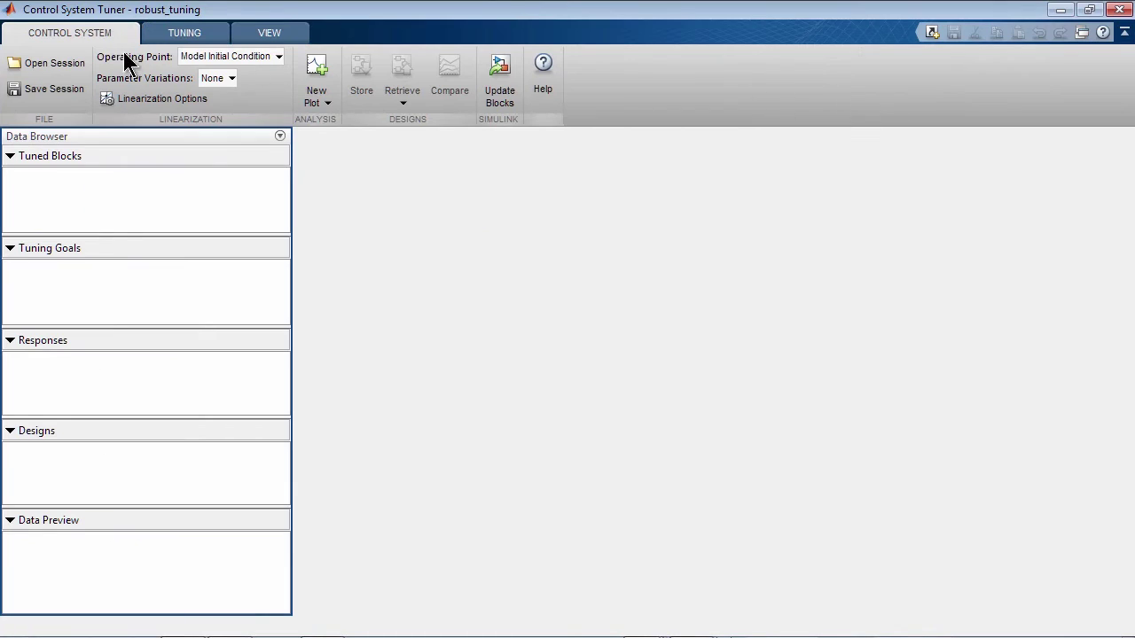
{"action": "left_click", "coordinate": [149, 43]}
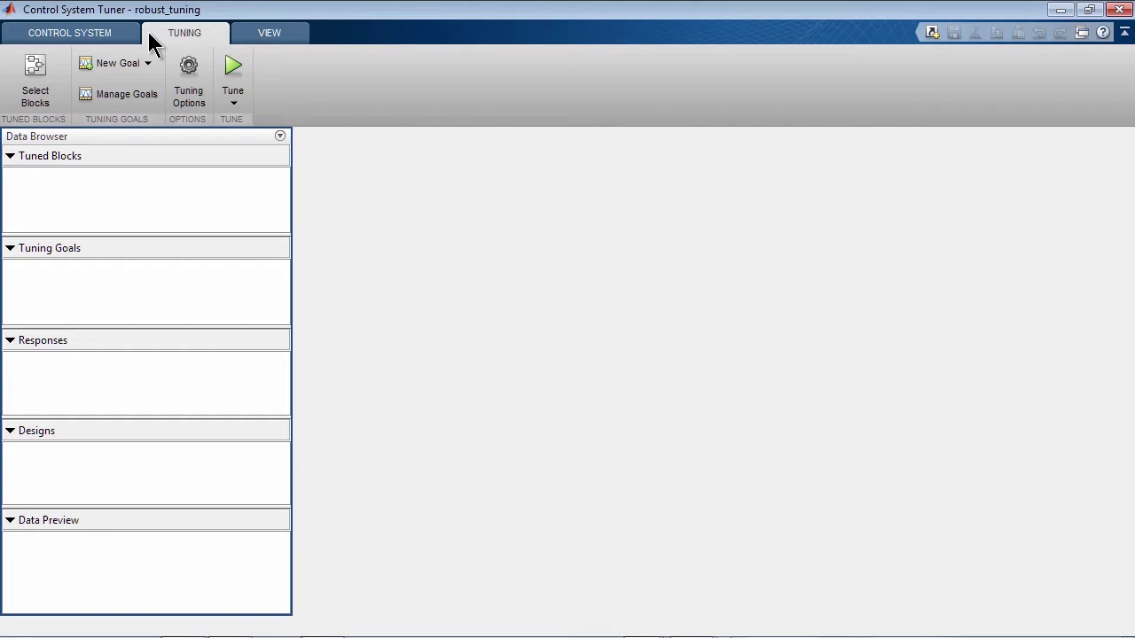
Step: Add the PID Controller block to the Control System Tuner's tuned blocks
{"action": "left_click", "coordinate": [60, 78]}
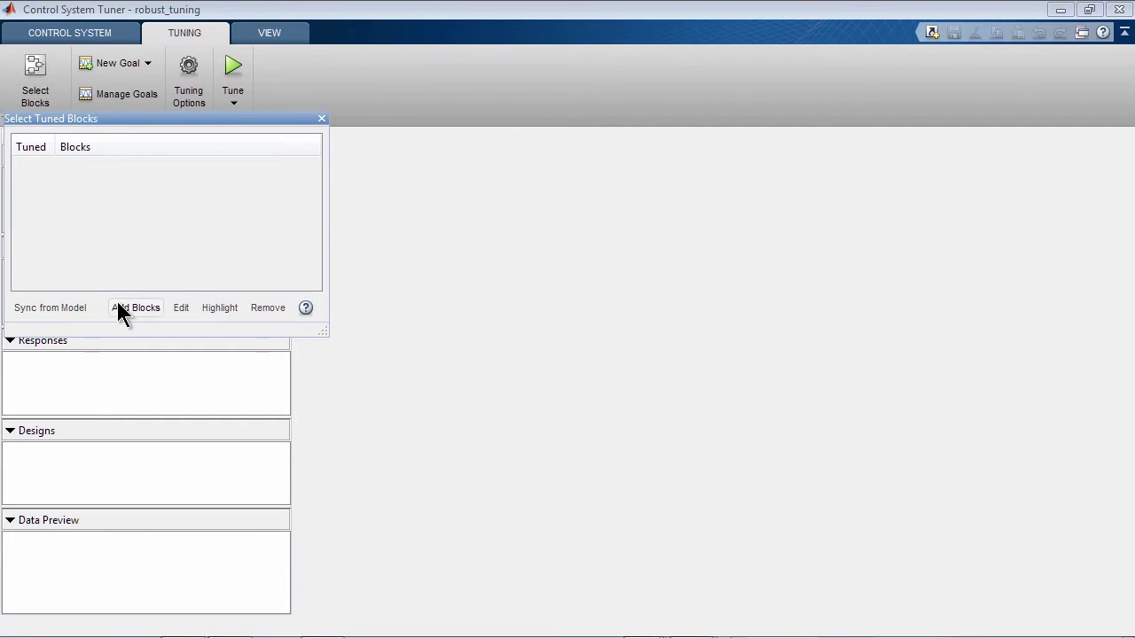
{"action": "left_click", "coordinate": [119, 310]}
{"action": "left_click", "coordinate": [226, 248]}
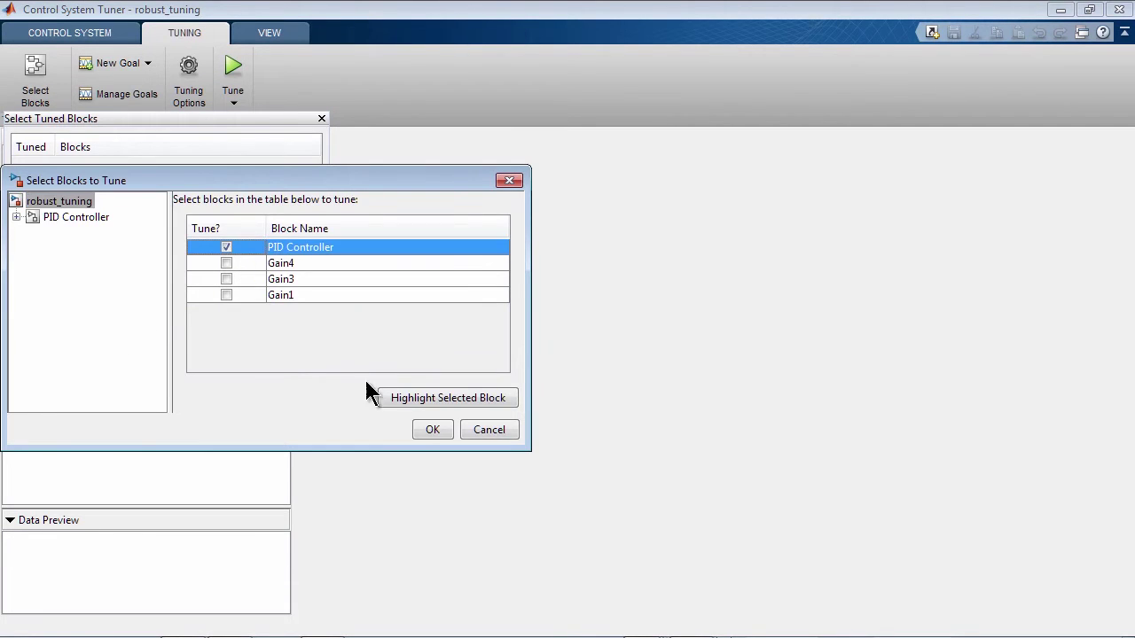
{"action": "left_click", "coordinate": [422, 427]}
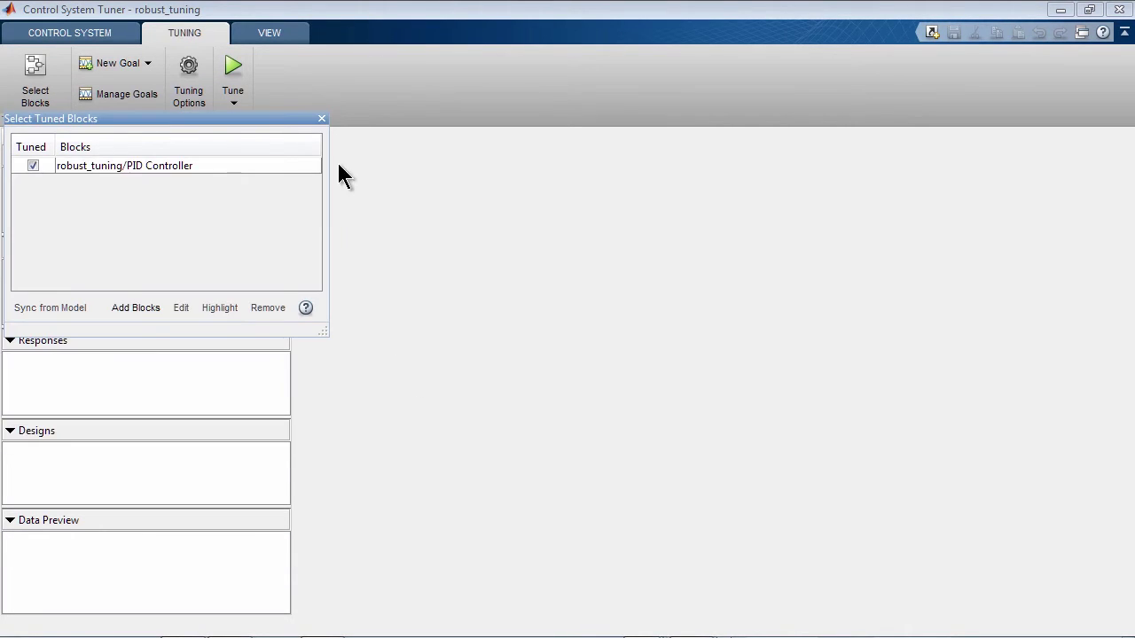
{"action": "left_click", "coordinate": [323, 119]}
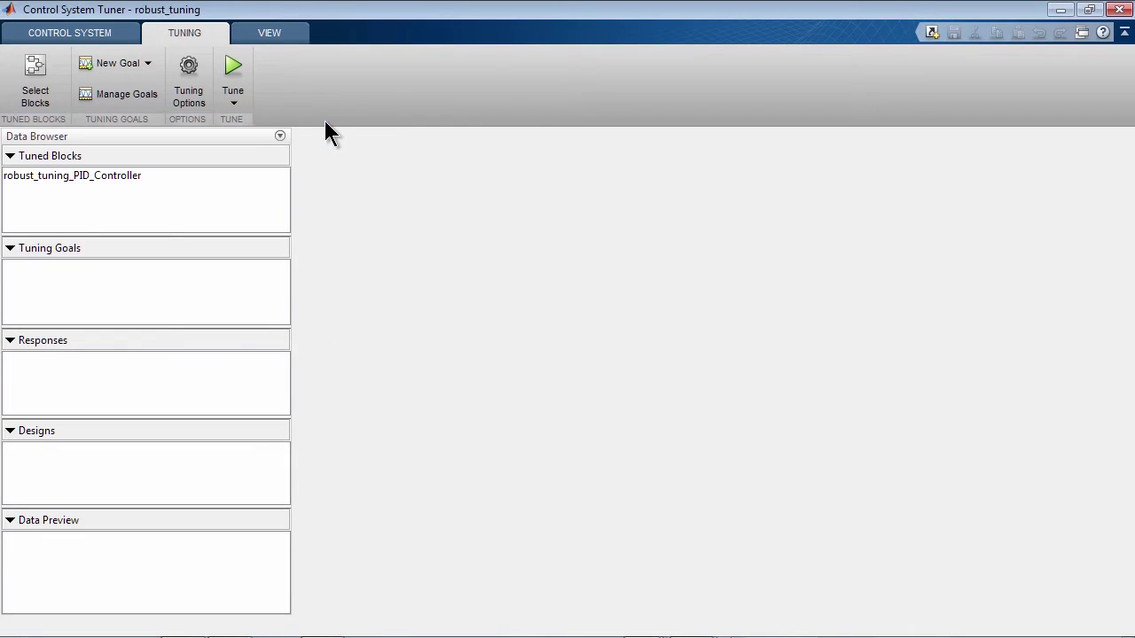
Step: Add a reference tracking goal from Step reference r to Integrator output, 1 s response time
{"action": "left_click", "coordinate": [148, 64]}
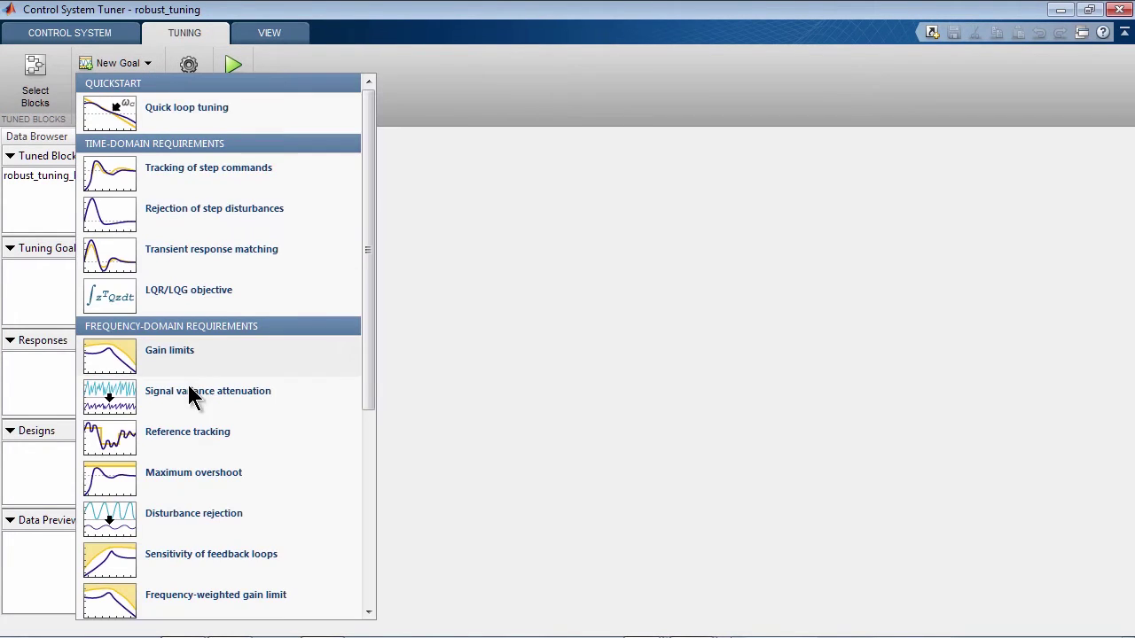
{"action": "left_click", "coordinate": [197, 438]}
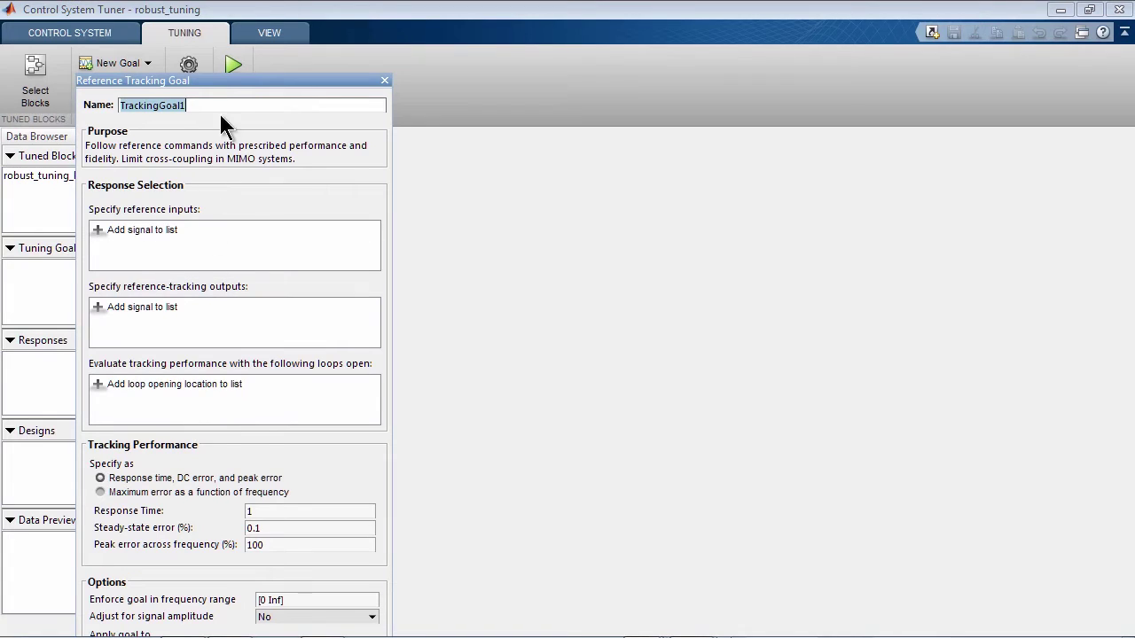
{"action": "left_click_drag", "start_coordinate": [225, 80], "coordinate": [228, 16]}
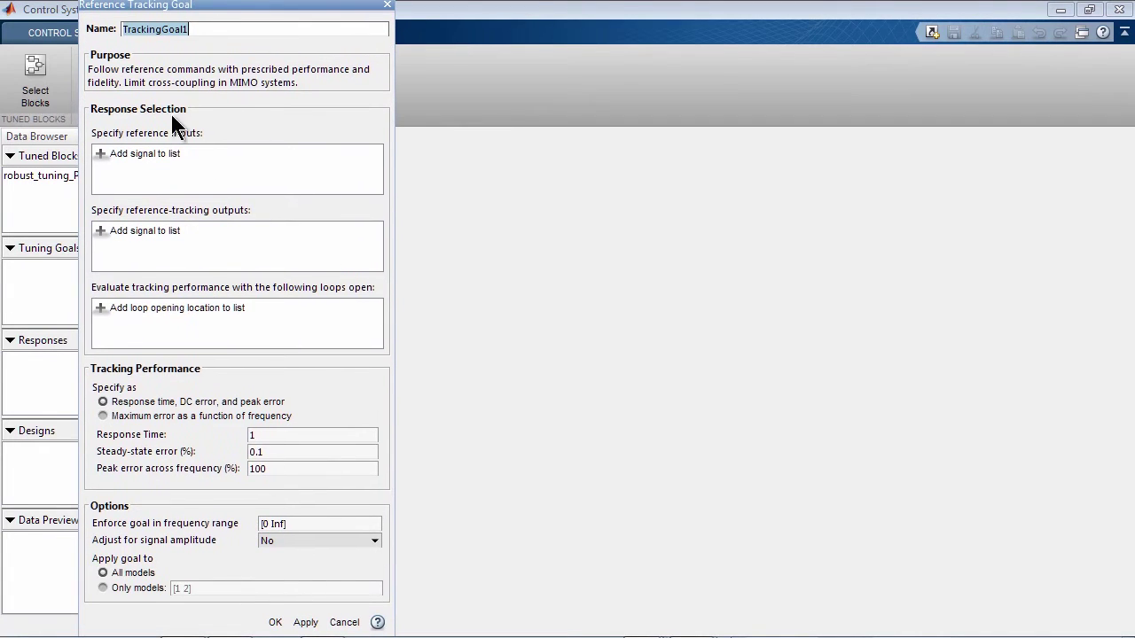
{"action": "left_click", "coordinate": [154, 152]}
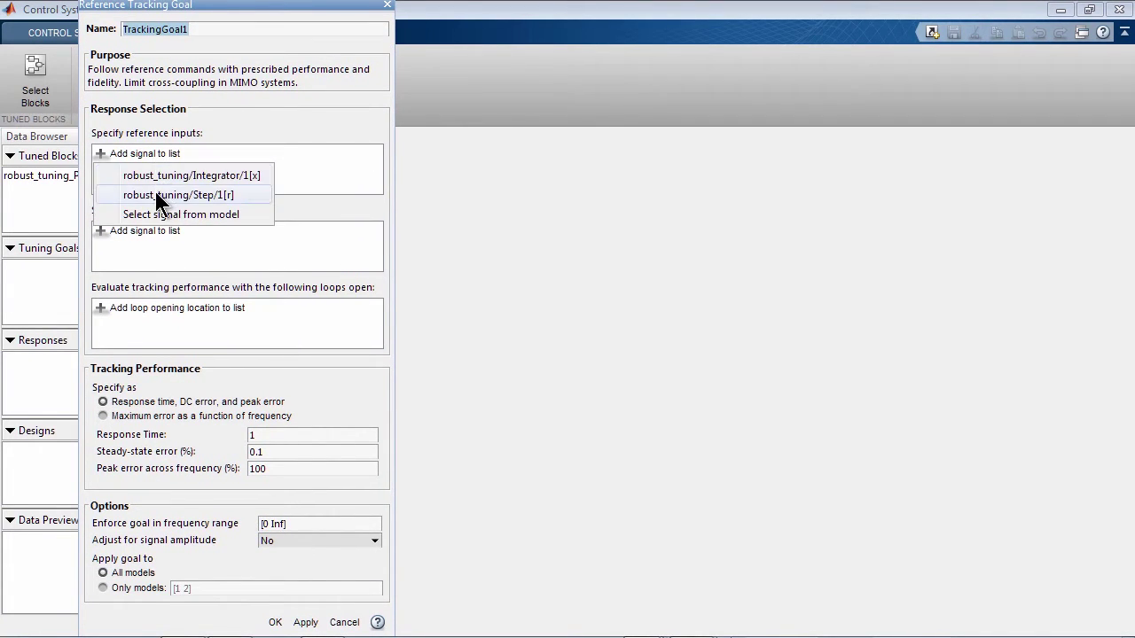
{"action": "left_click", "coordinate": [157, 195]}
{"action": "left_click", "coordinate": [154, 229]}
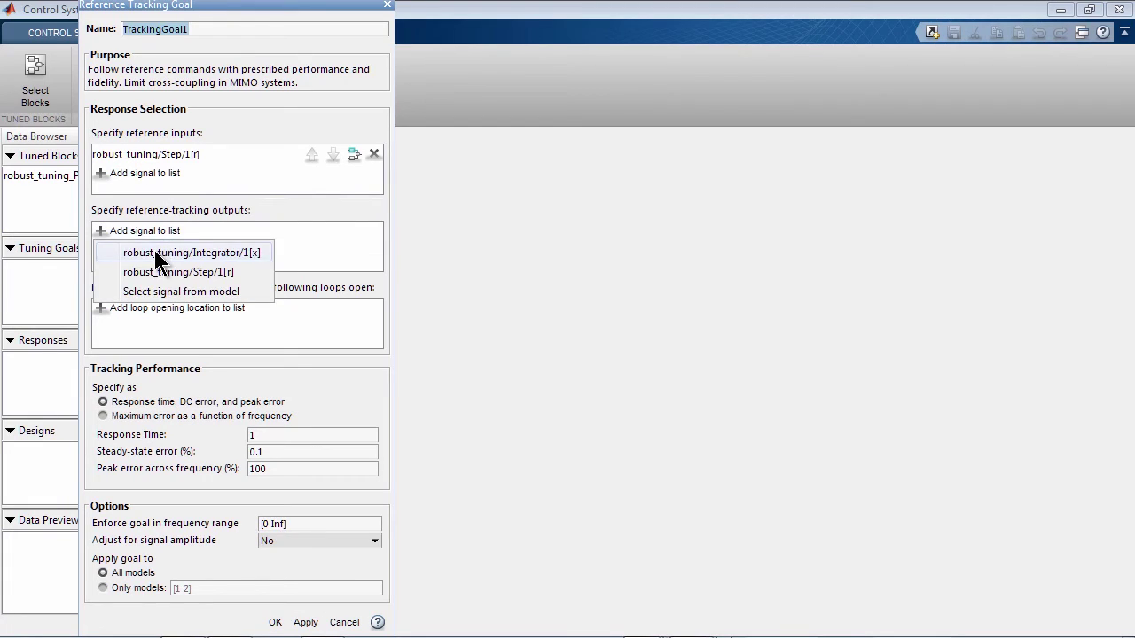
{"action": "left_click", "coordinate": [156, 255]}
{"action": "left_click", "coordinate": [257, 433]}
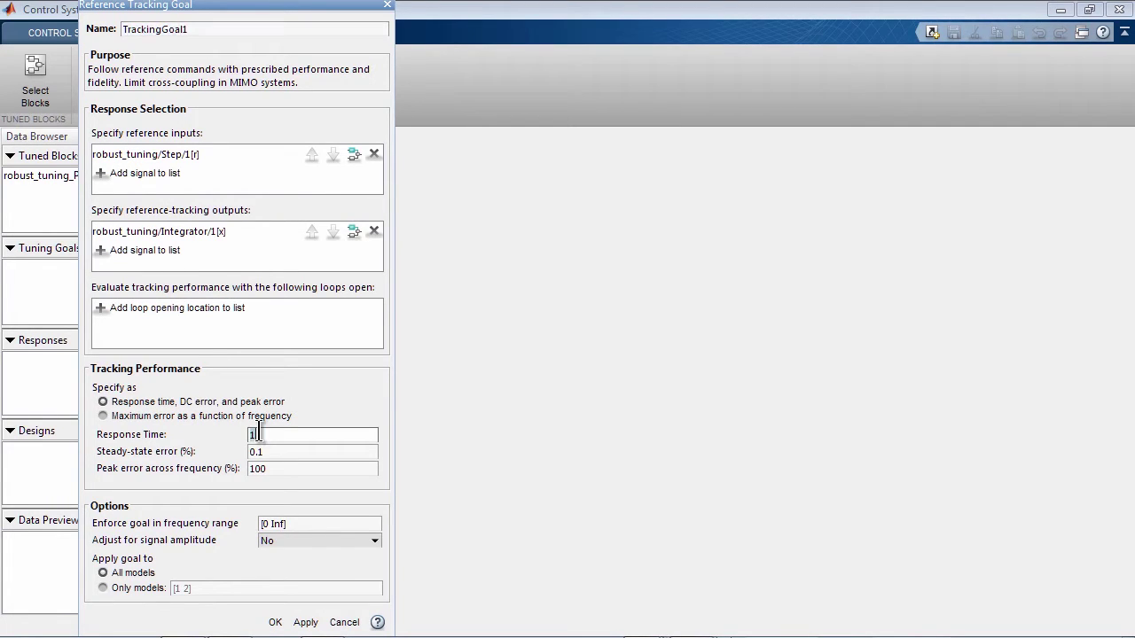
{"action": "left_click", "coordinate": [274, 623]}
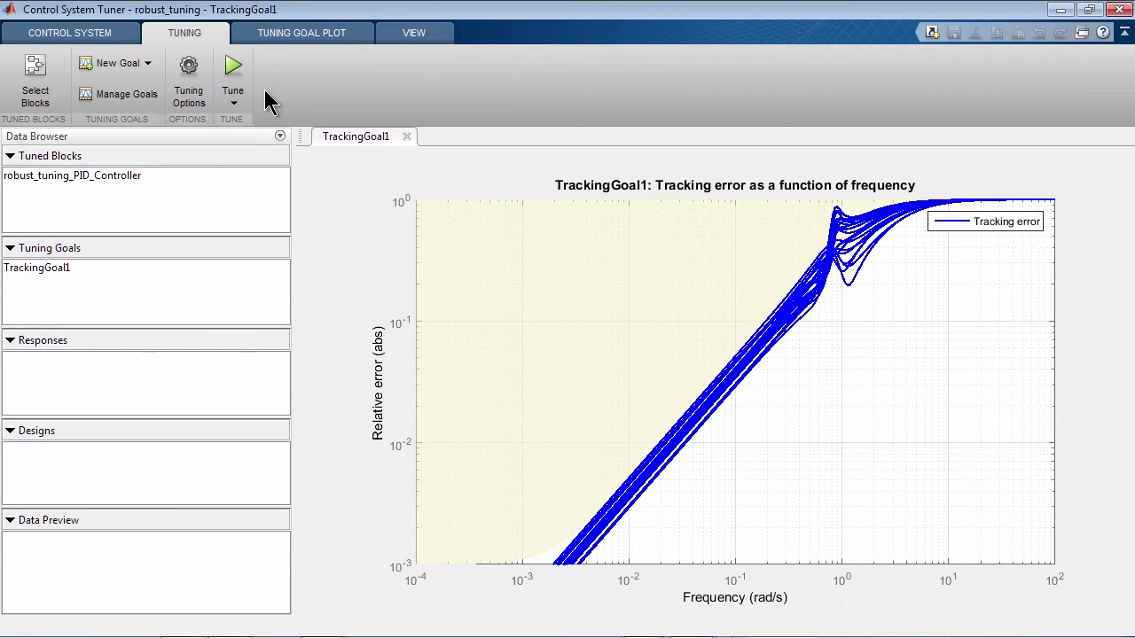
Step: Tune the PID against TrackingGoal1, update the Simulink blocks, and close the tuner
{"action": "left_click", "coordinate": [233, 67]}
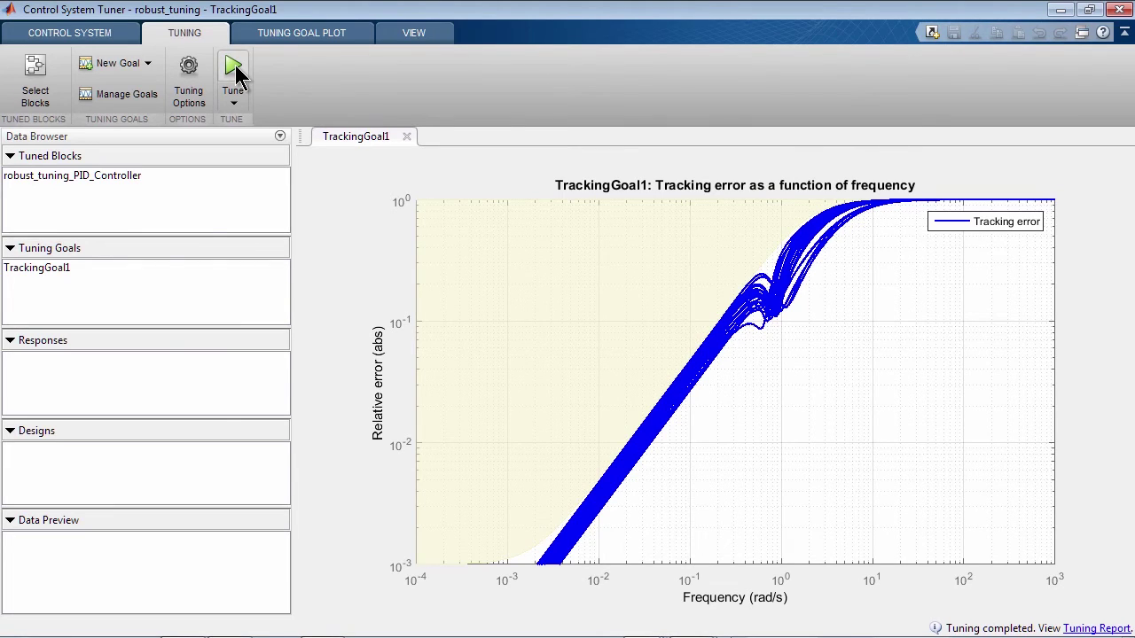
{"action": "left_click", "coordinate": [114, 35]}
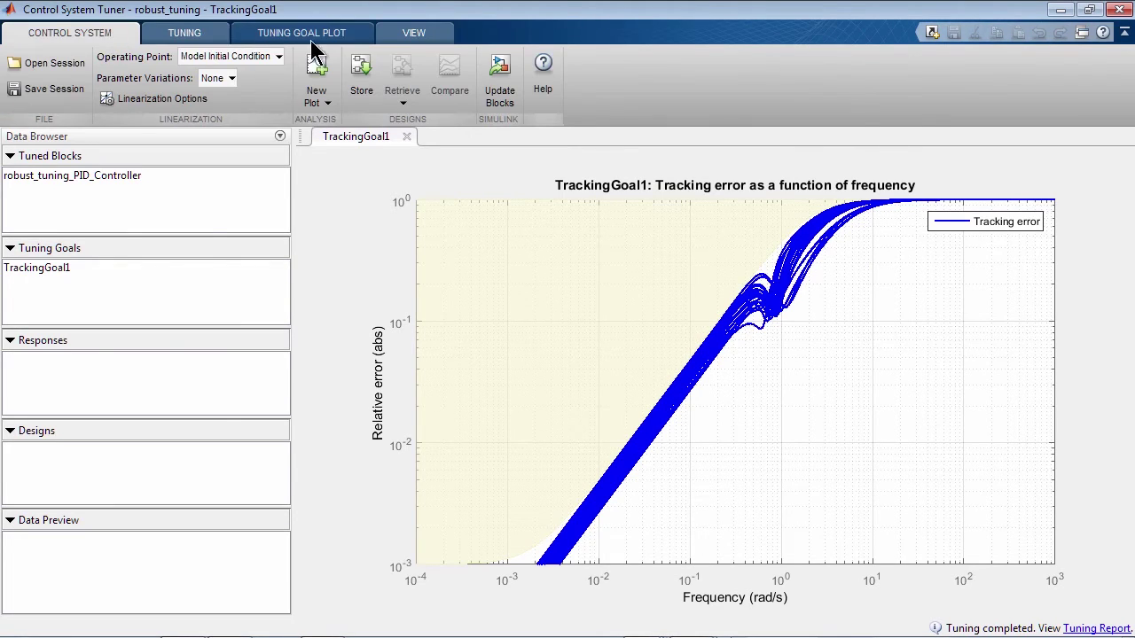
{"action": "left_click", "coordinate": [497, 79]}
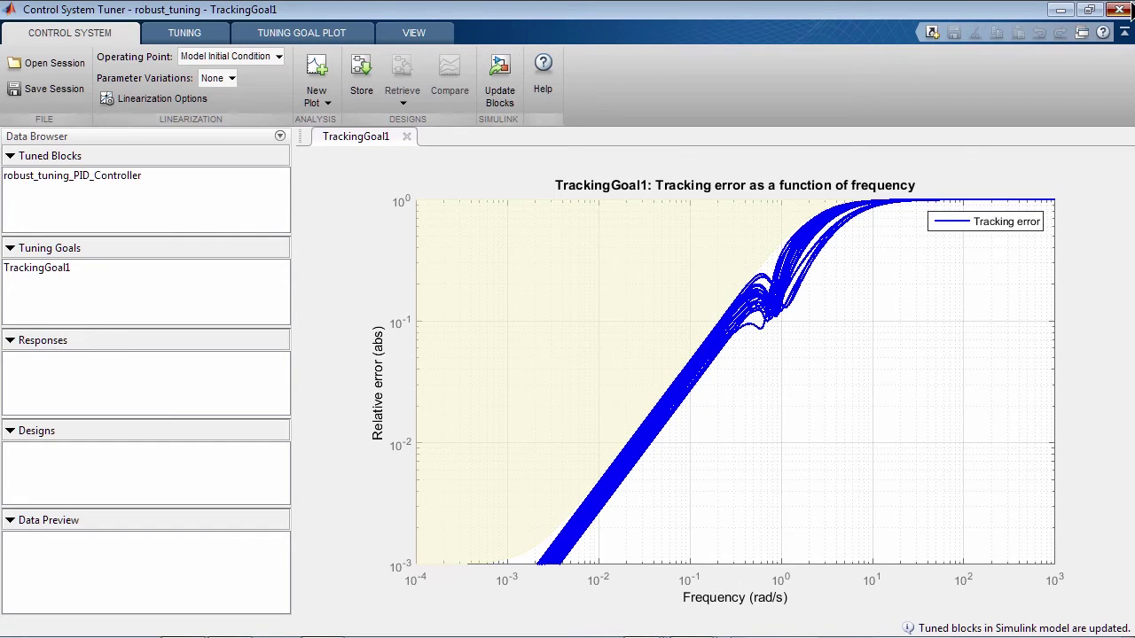
{"action": "left_click", "coordinate": [1131, 6]}
Step: Discard the tuner session and rerun robust=linearize('robust_tuning',io) from command history
{"action": "left_click", "coordinate": [576, 262]}
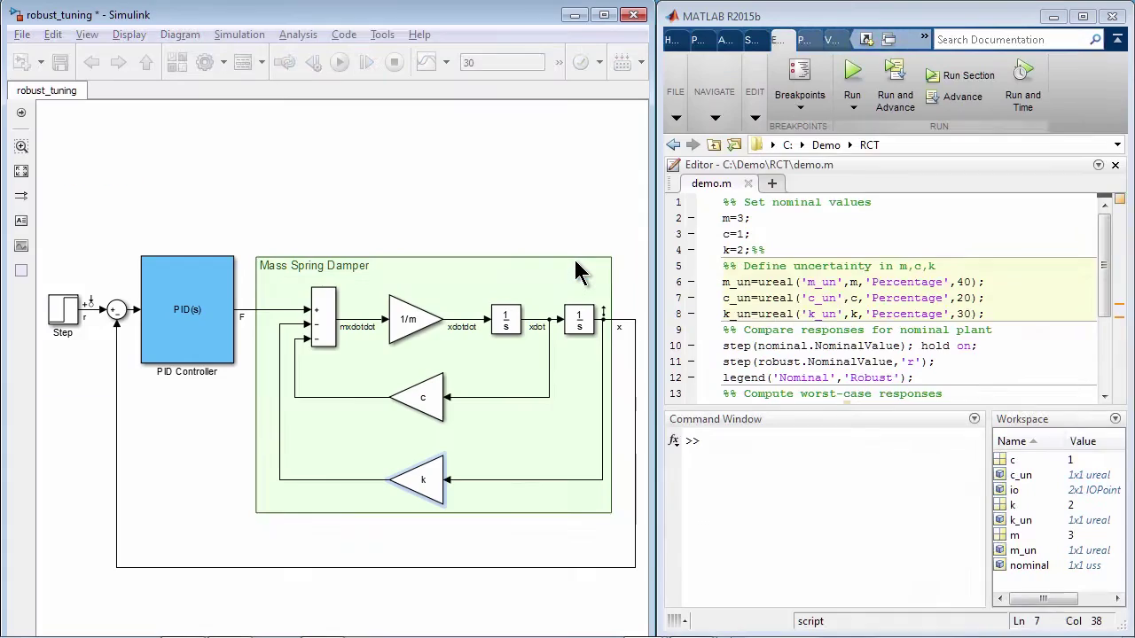
{"action": "left_click", "coordinate": [739, 455]}
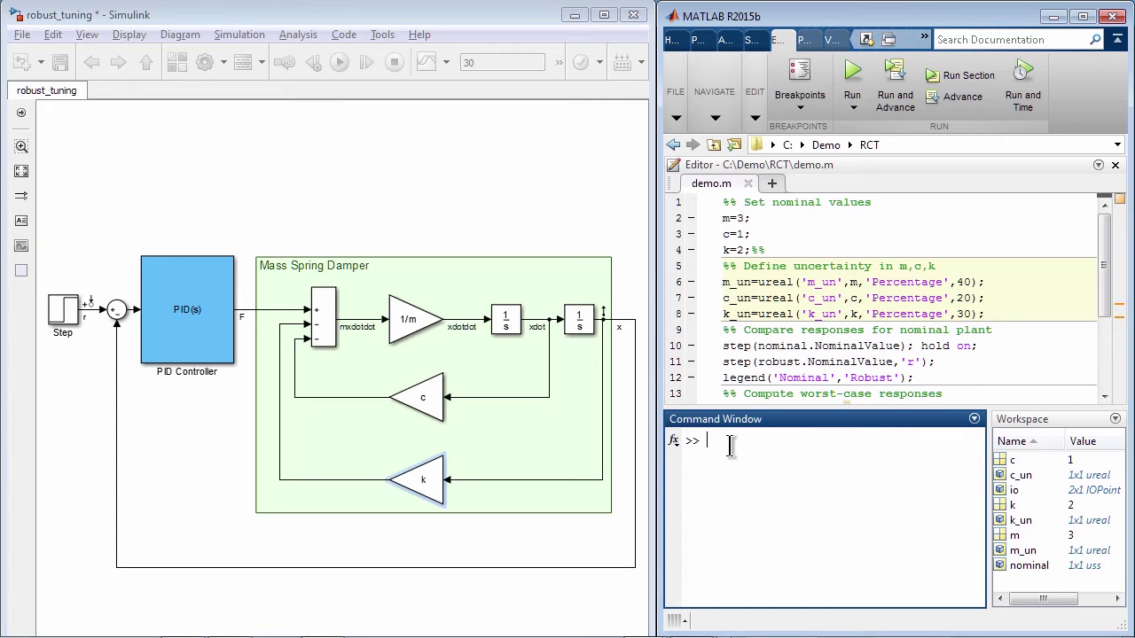
{"action": "type", "text": "ro"}
{"action": "key", "text": "Up"}
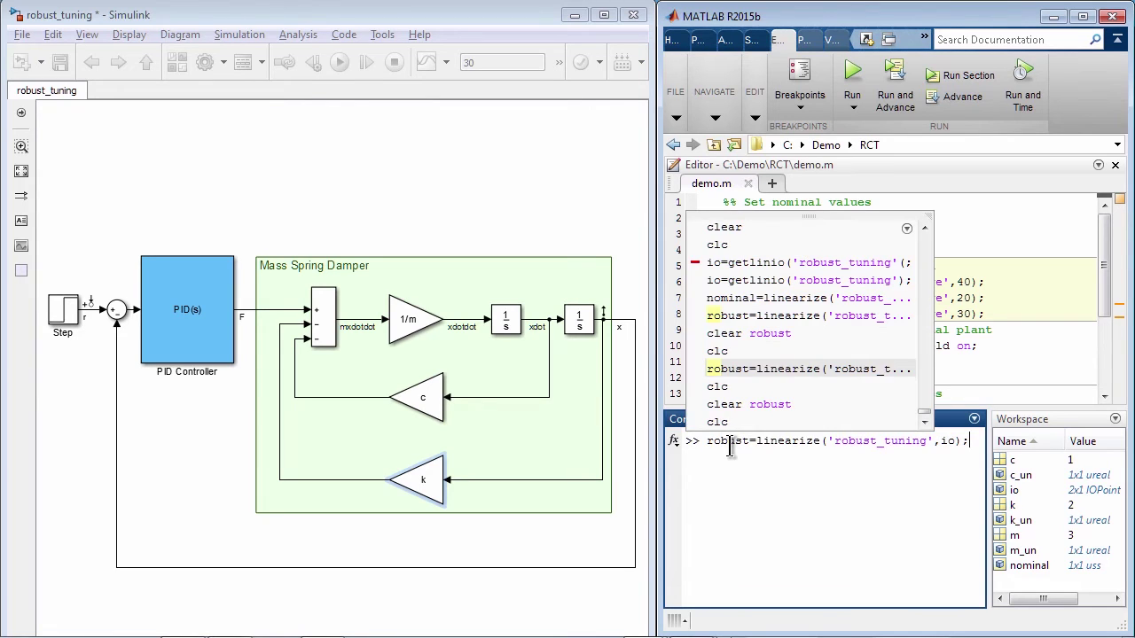
{"action": "key", "text": "Return"}
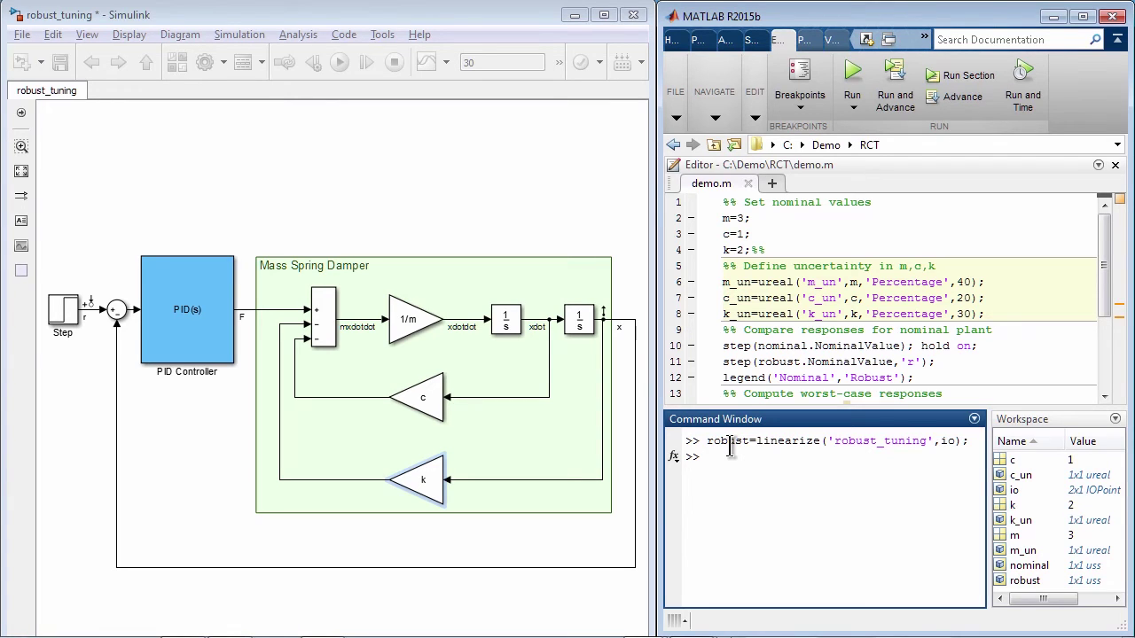
{"action": "left_click", "coordinate": [1023, 580]}
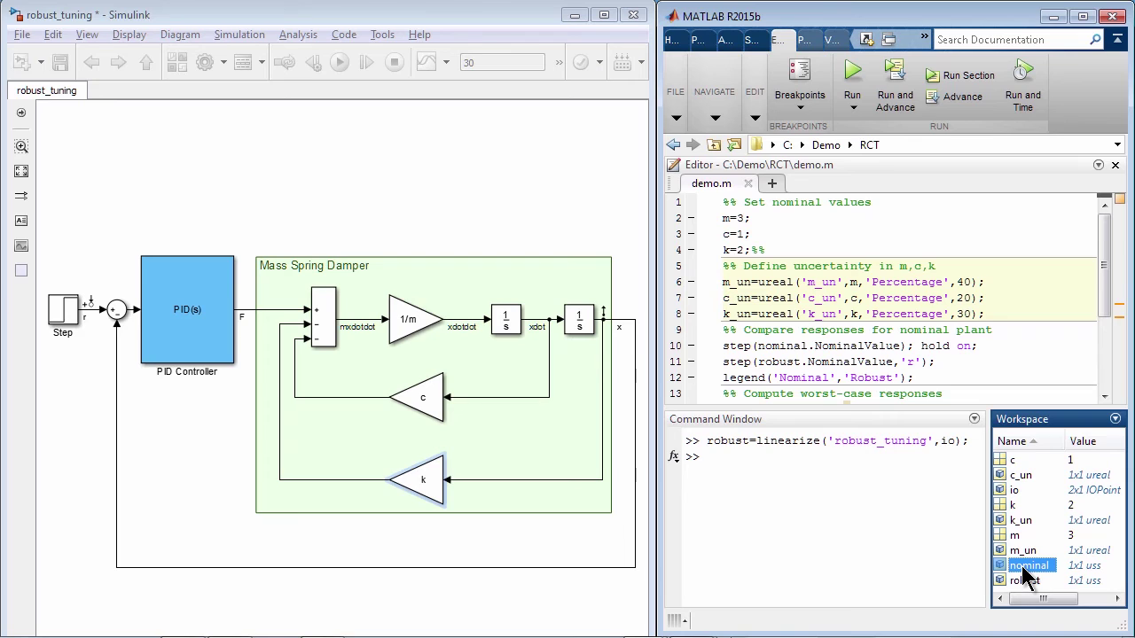
{"action": "left_click", "coordinate": [901, 523]}
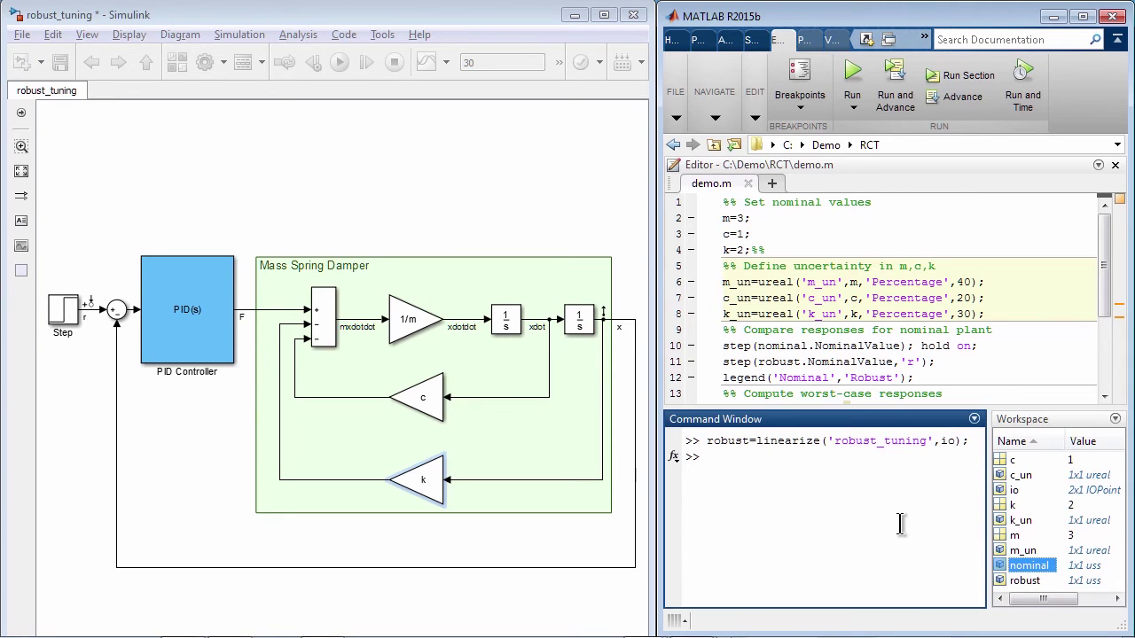
Step: Run the demo.m section plotting nominal versus robust step responses, view it maximized, then close it
{"action": "left_click", "coordinate": [827, 359]}
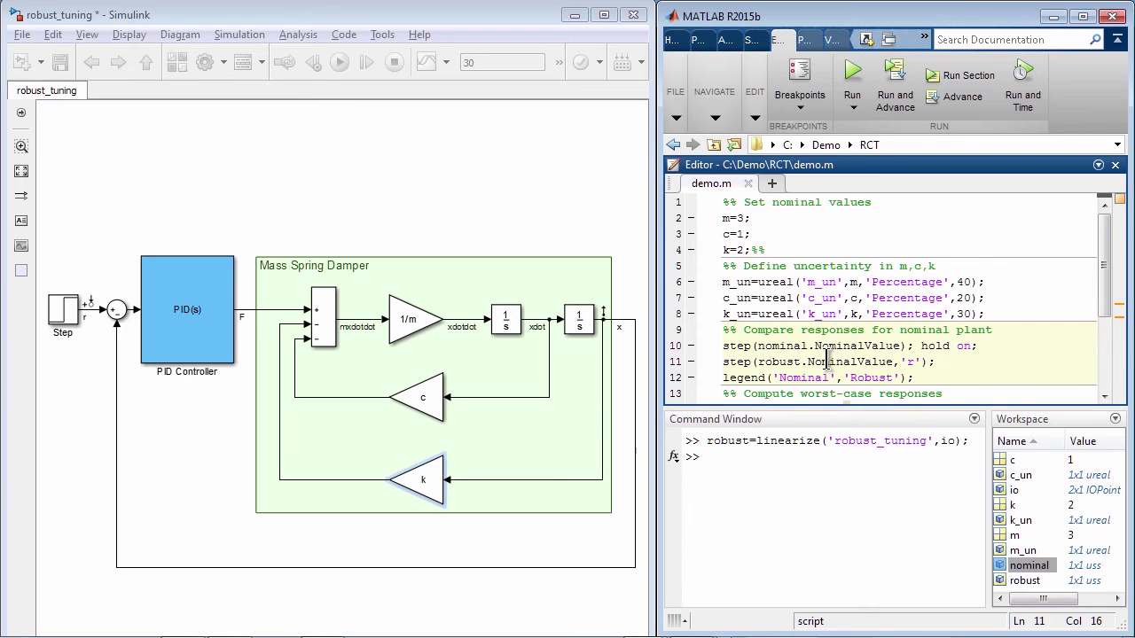
{"action": "key", "text": "ctrl+shift+Return"}
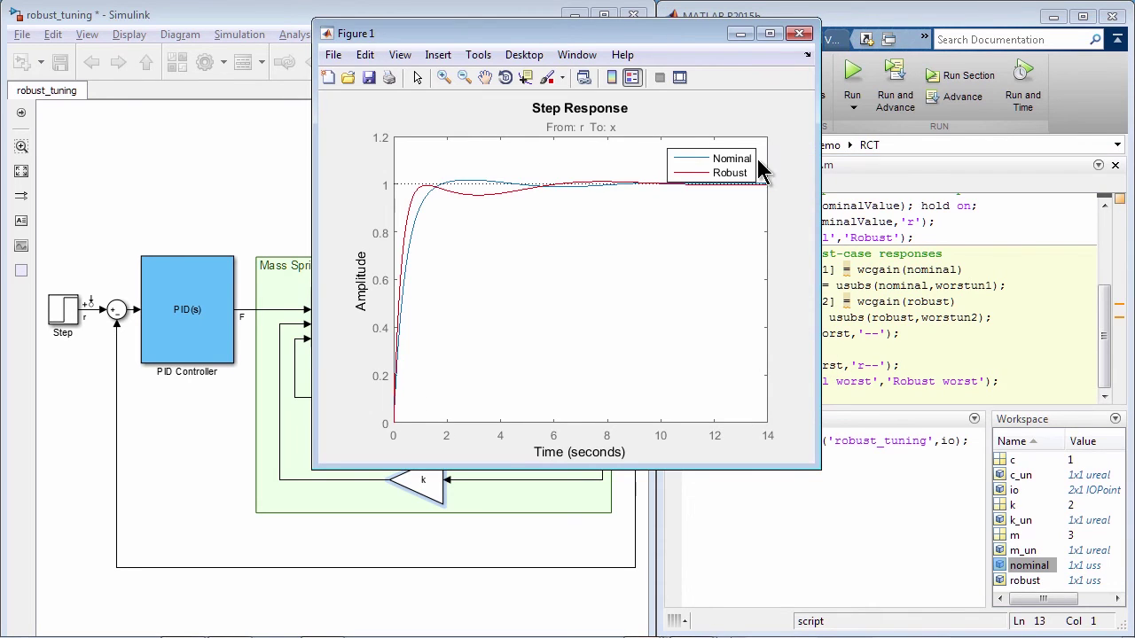
{"action": "left_click", "coordinate": [769, 34]}
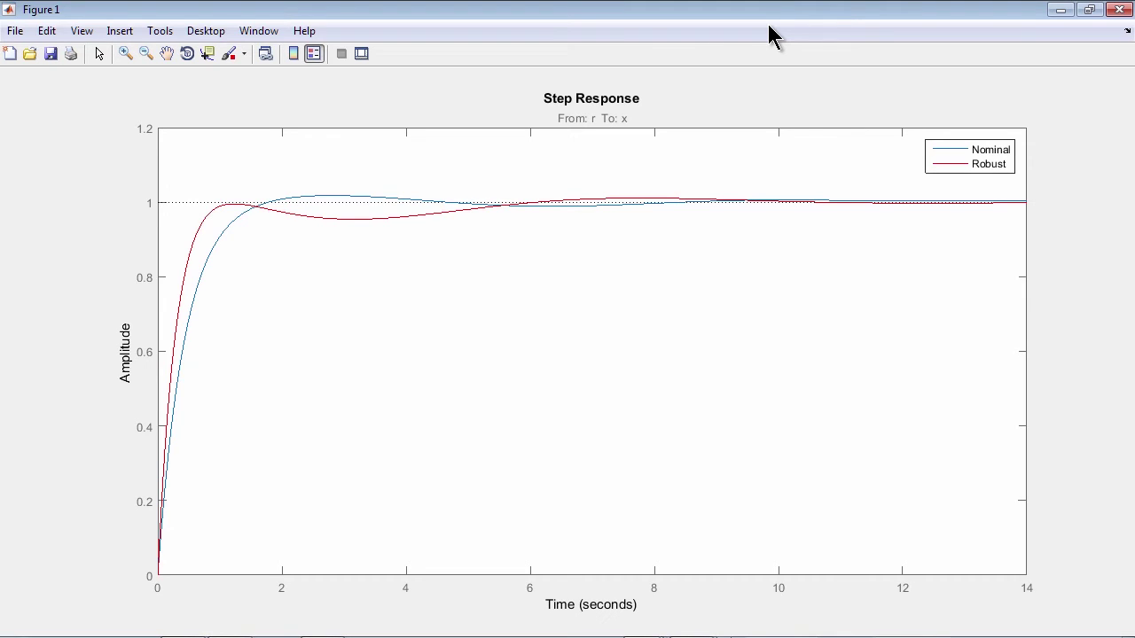
{"action": "left_click", "coordinate": [1118, 4]}
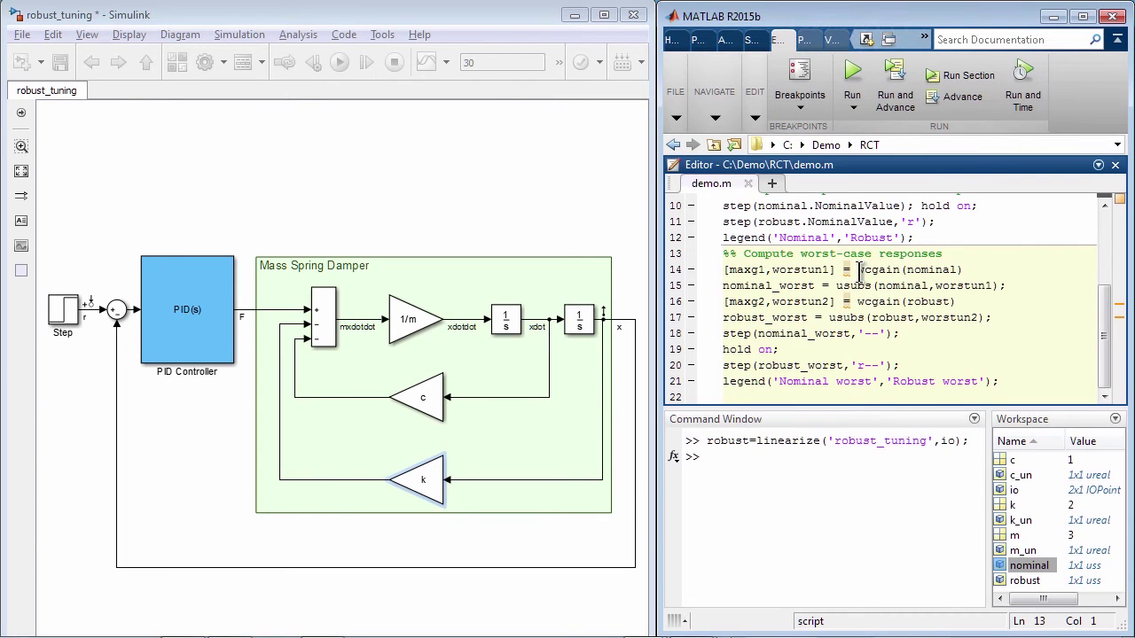
Step: Run the wcgain/usubs worst-case section of demo.m and maximize the Nominal worst versus Robust worst plot
{"action": "left_click_drag", "start_coordinate": [856, 269], "coordinate": [900, 269]}
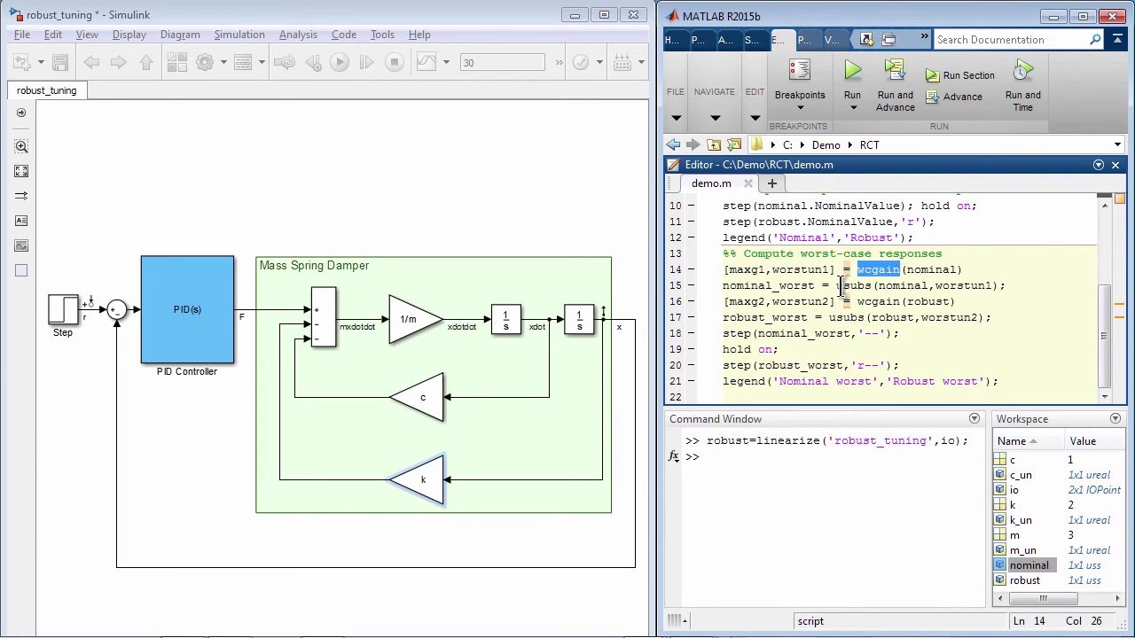
{"action": "left_click_drag", "start_coordinate": [836, 286], "coordinate": [872, 286]}
{"action": "left_click", "coordinate": [864, 302]}
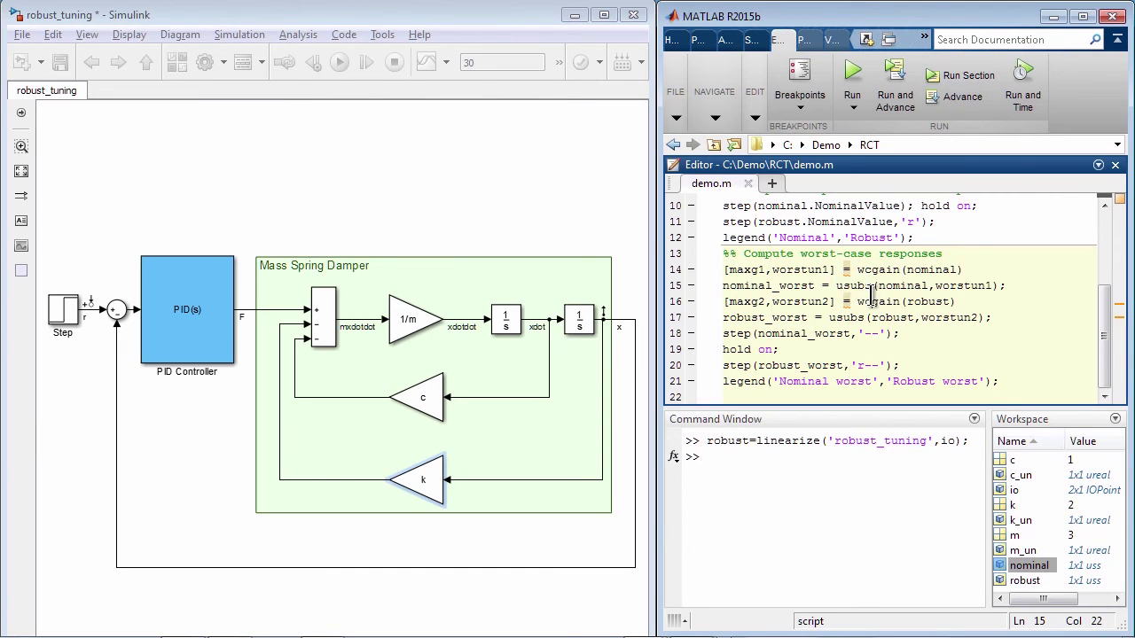
{"action": "key", "text": "ctrl+Return"}
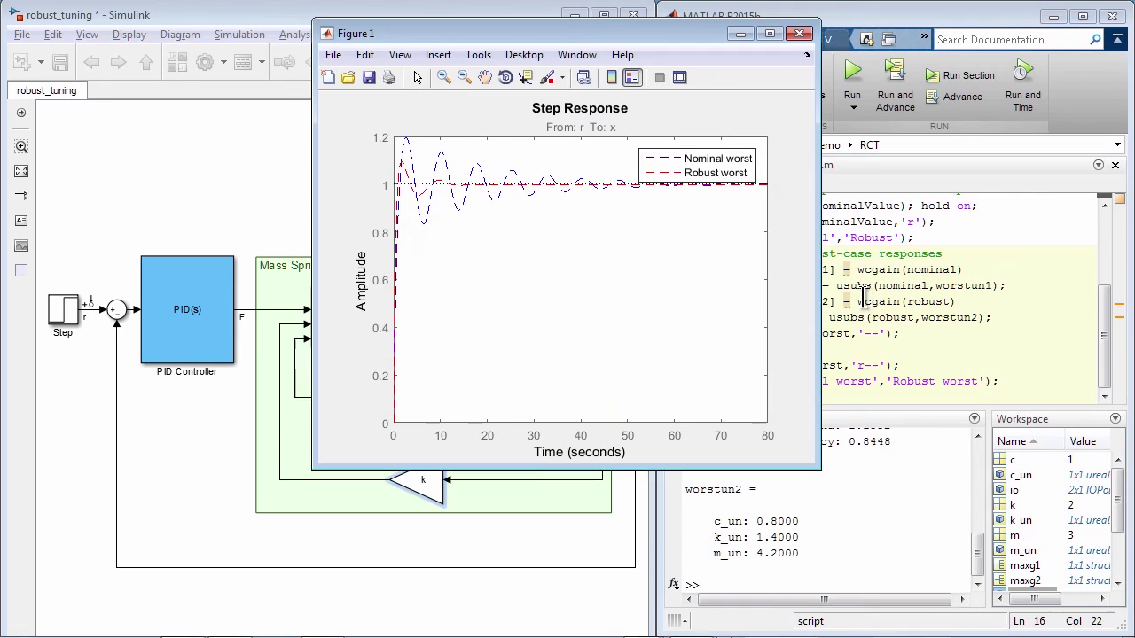
{"action": "left_click_drag", "start_coordinate": [706, 515], "coordinate": [803, 564]}
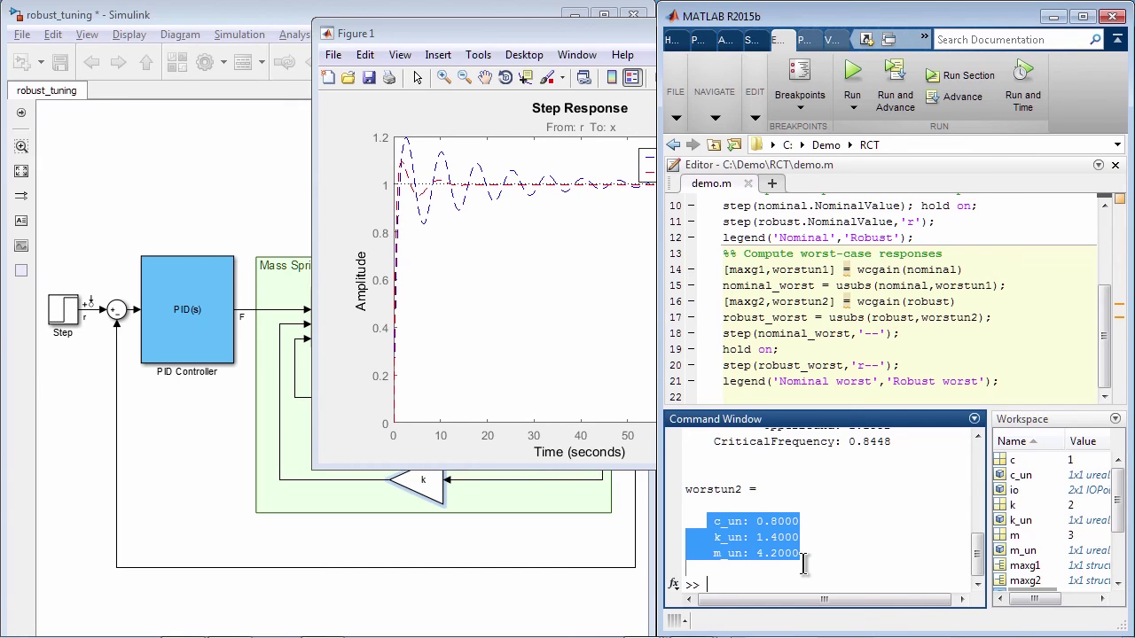
{"action": "left_click", "coordinate": [803, 564]}
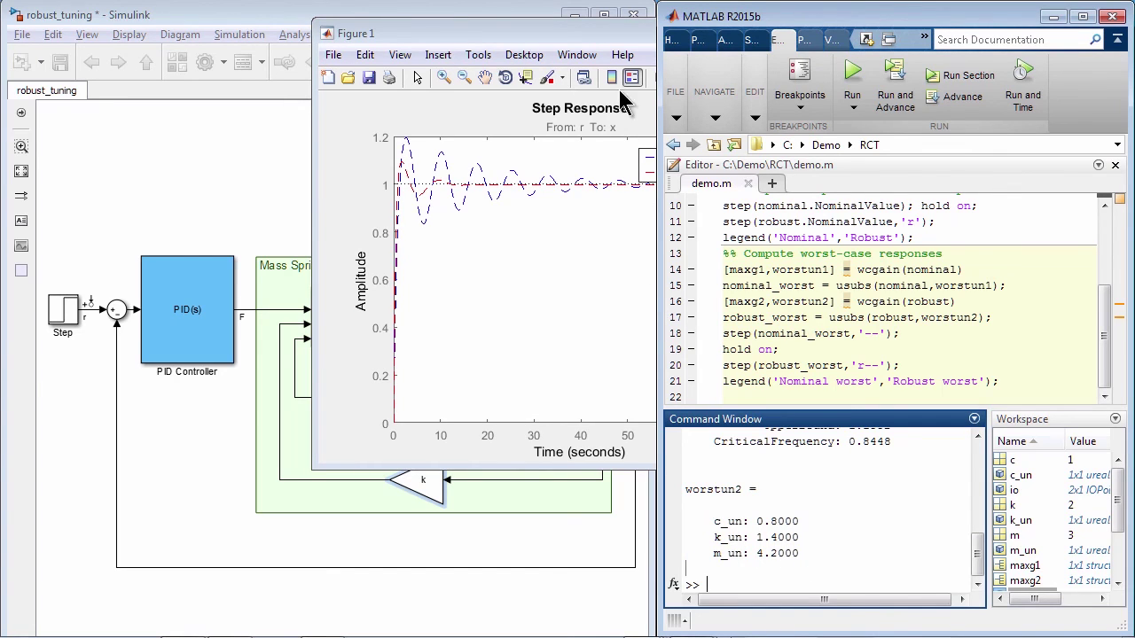
{"action": "left_click", "coordinate": [618, 42]}
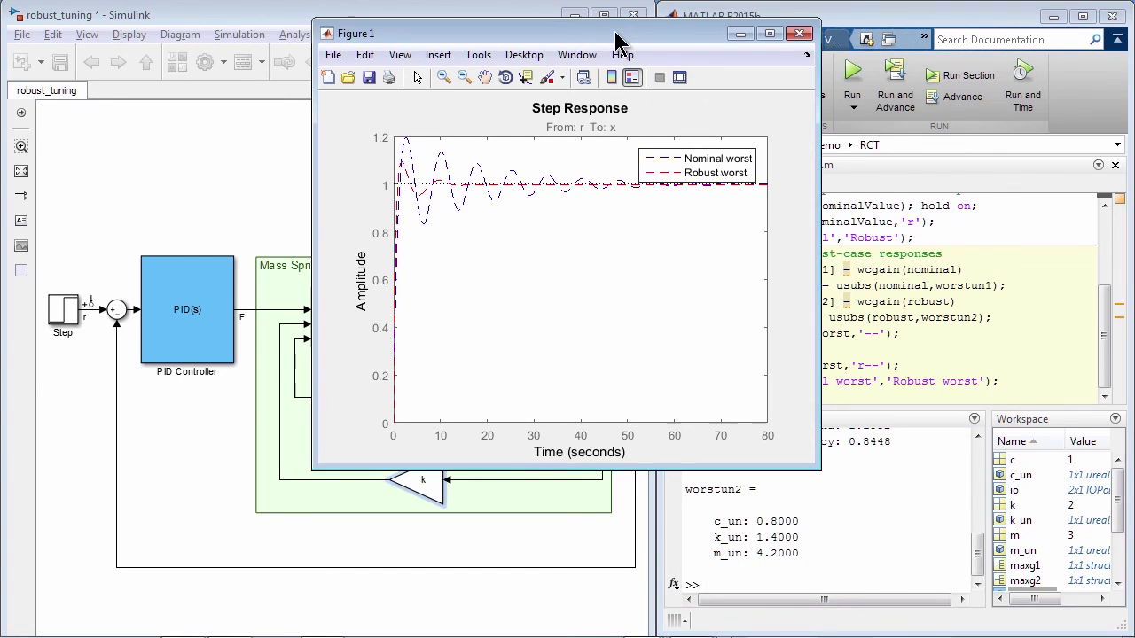
{"action": "left_click", "coordinate": [768, 37]}
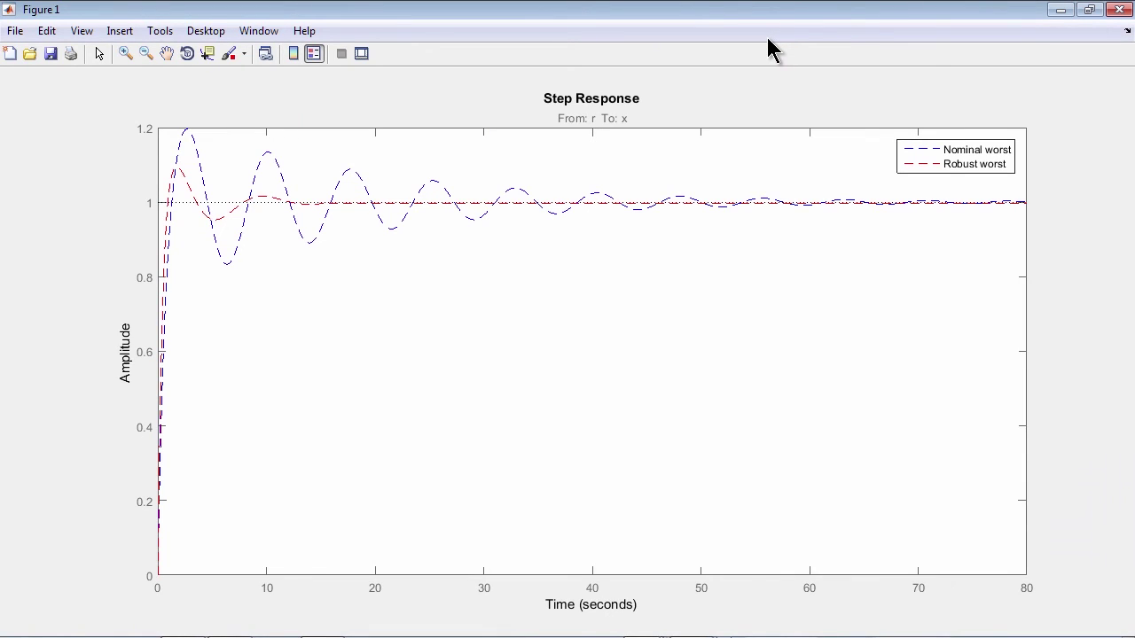